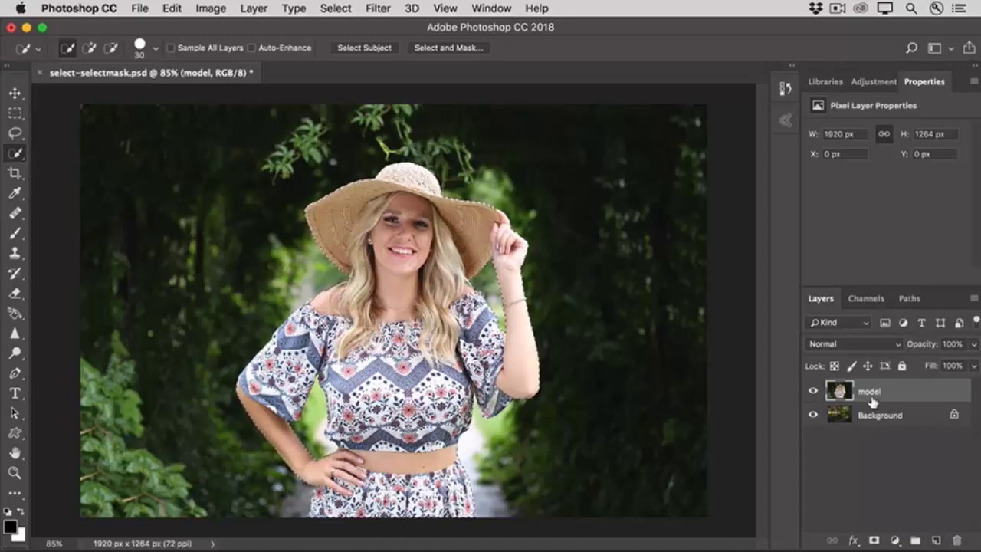
# Toggle the model layer's visibility, then cancel Load Selection without loading the model channel.
pyautogui.click(813, 392)
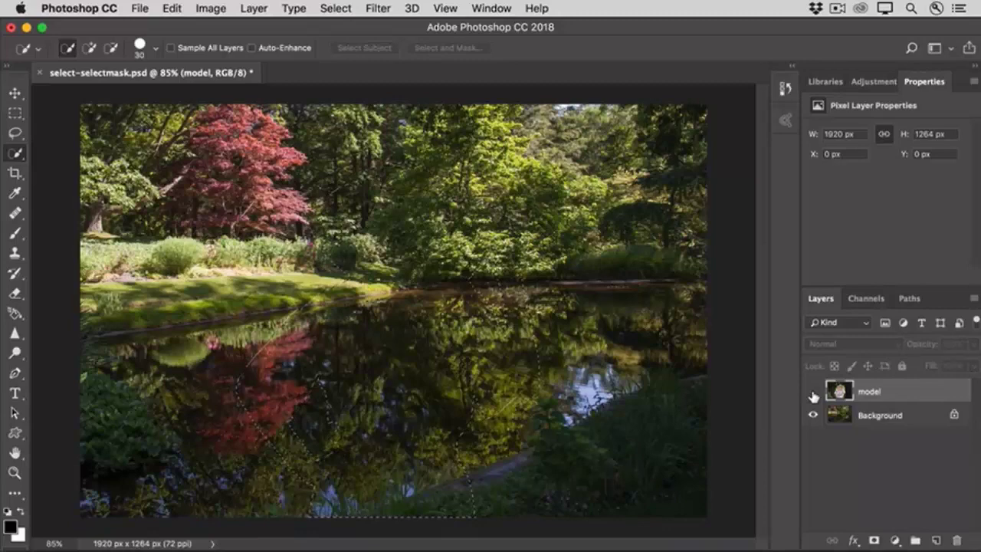
pyautogui.click(813, 392)
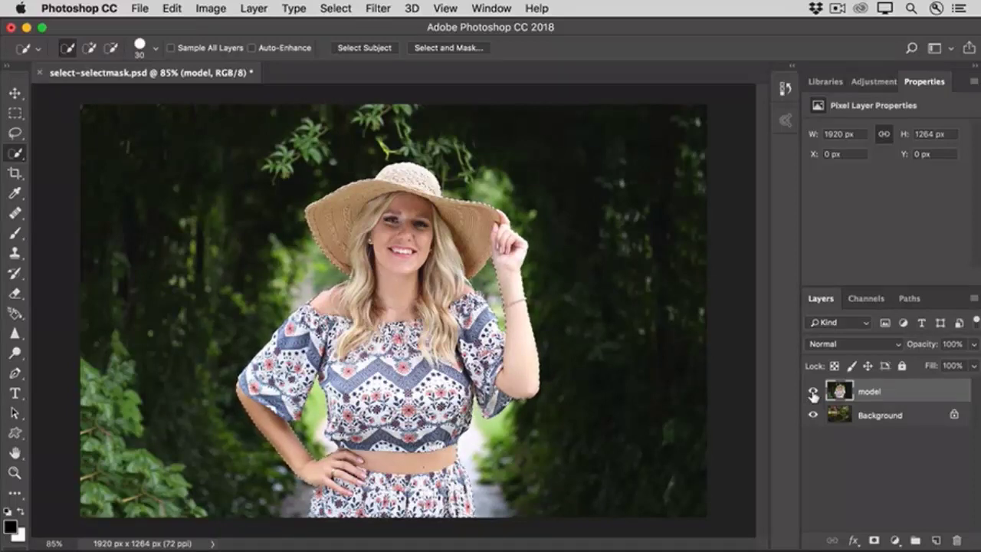
pyautogui.click(335, 8)
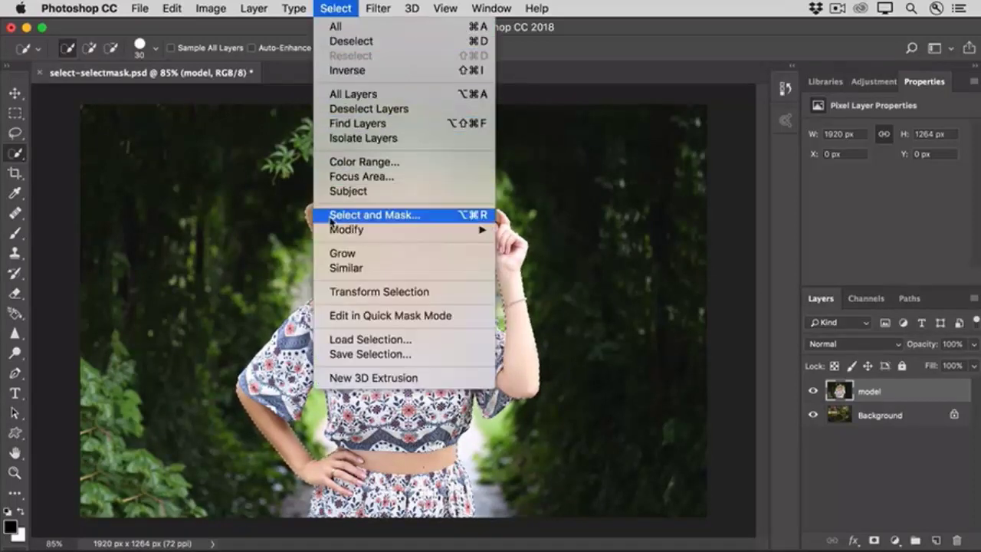
pyautogui.click(325, 344)
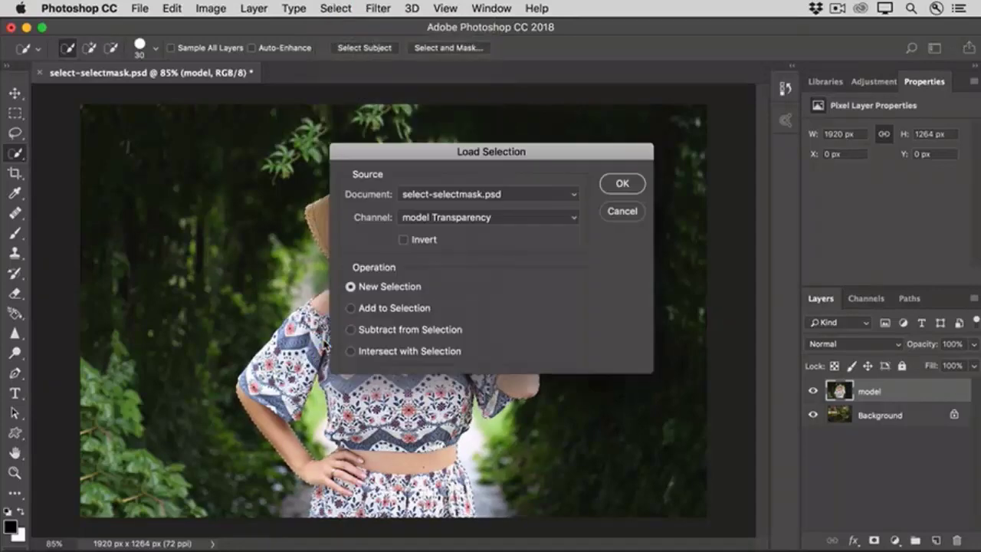
pyautogui.click(539, 223)
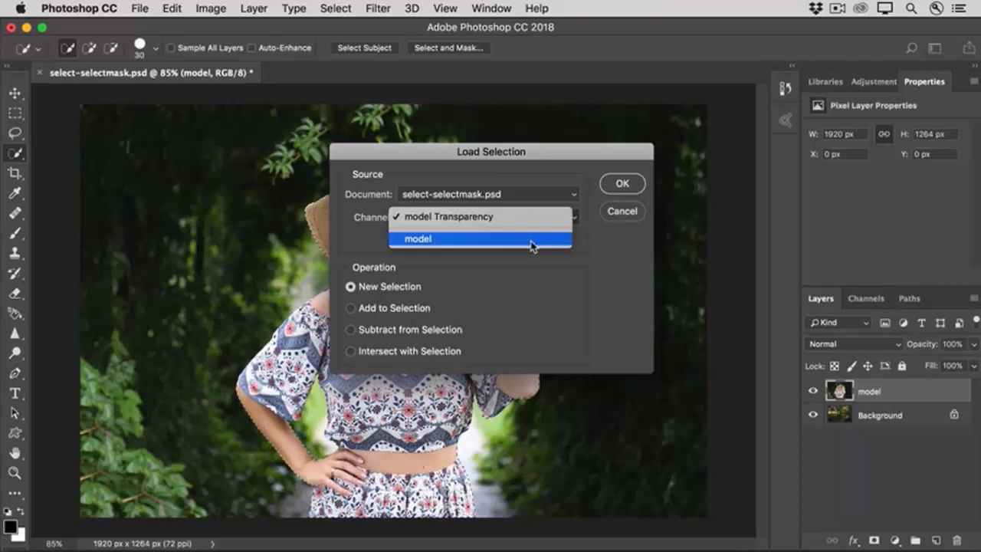
pyautogui.click(531, 243)
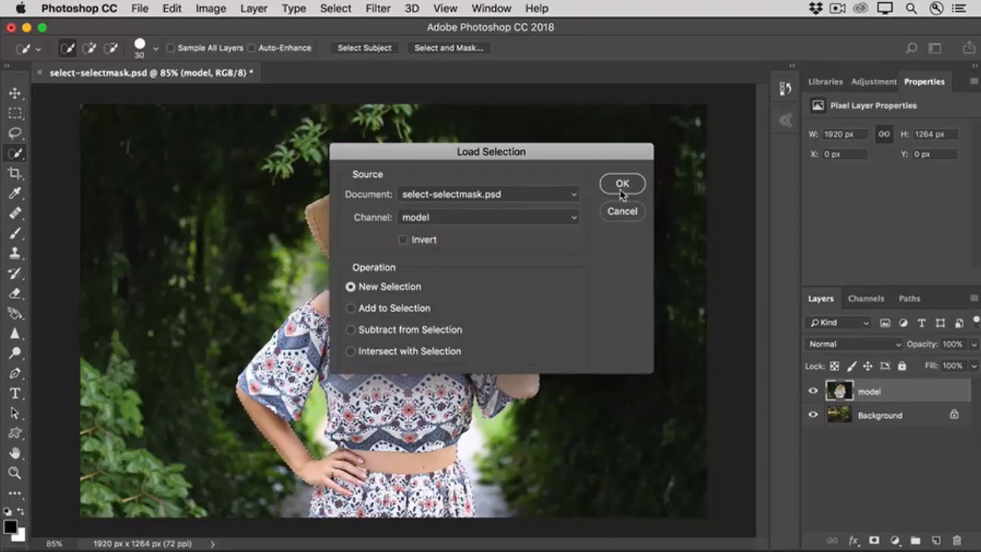
pyautogui.click(620, 212)
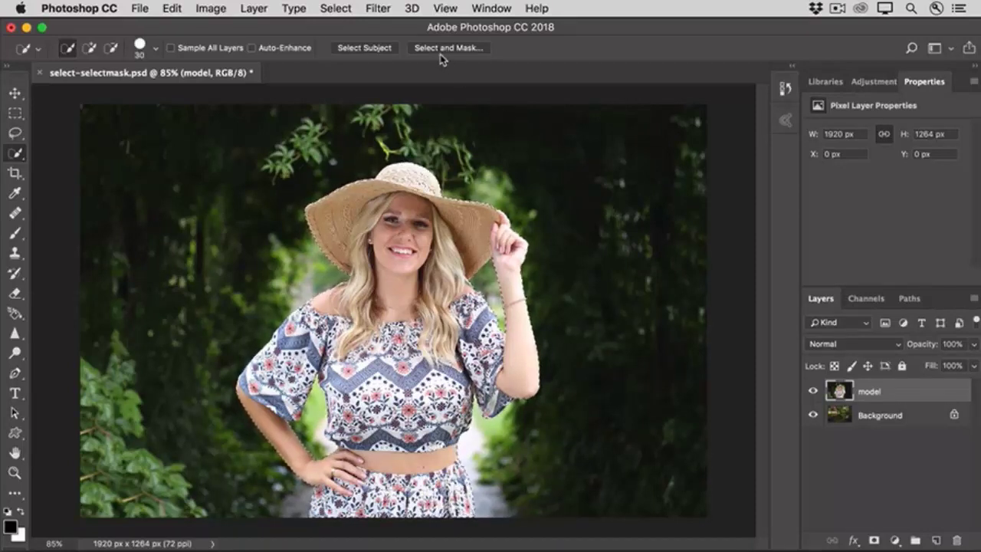
# Enter Select and Mask, previewing the model selection at 20% transparency with 0 px radius.
pyautogui.click(335, 9)
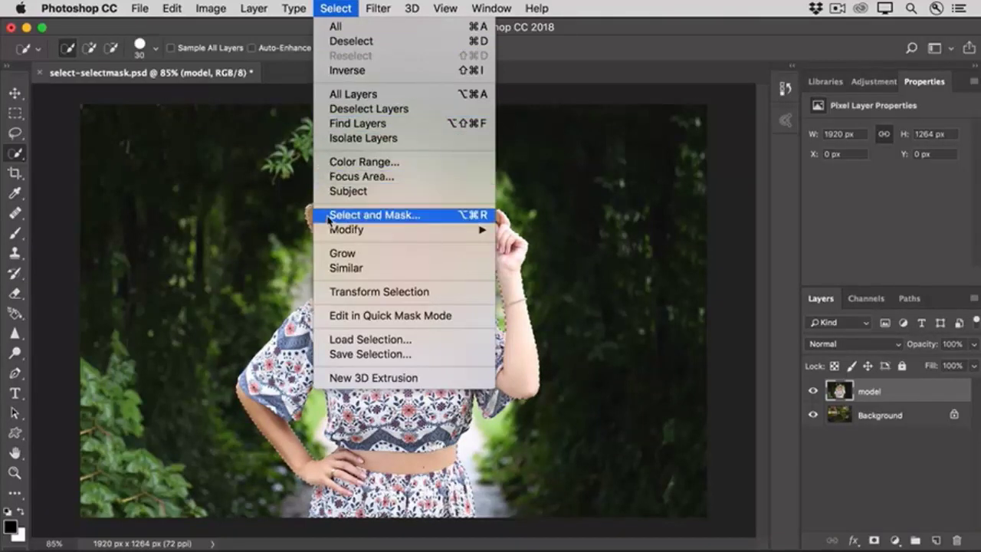
pyautogui.click(544, 66)
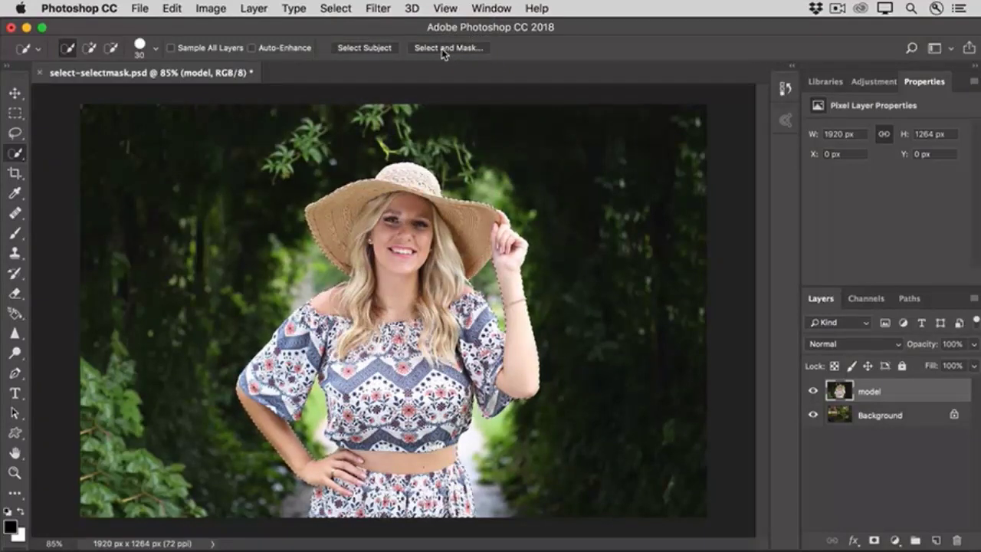
pyautogui.click(445, 48)
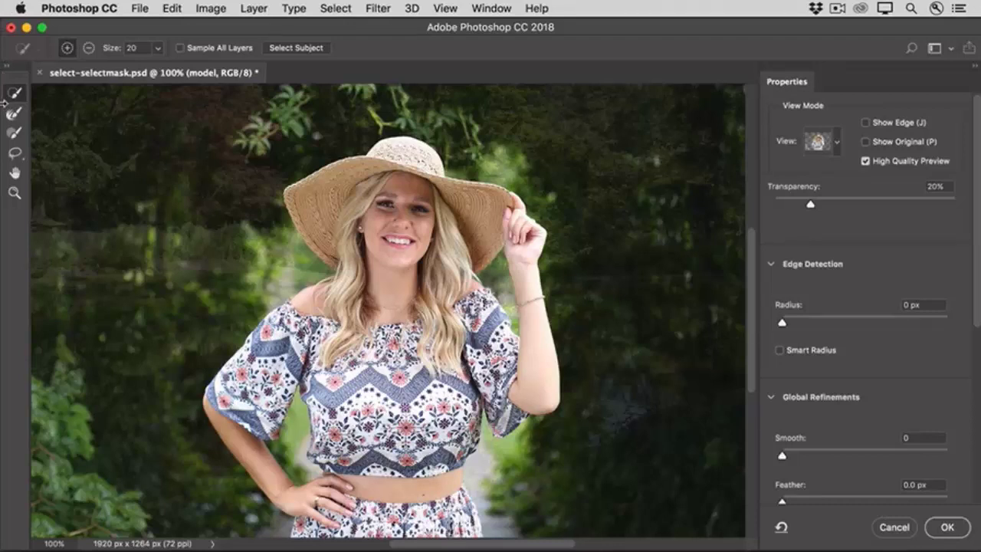
# Zoom to 200% on the shirt and switch the view mode to the red Overlay.
pyautogui.click(14, 192)
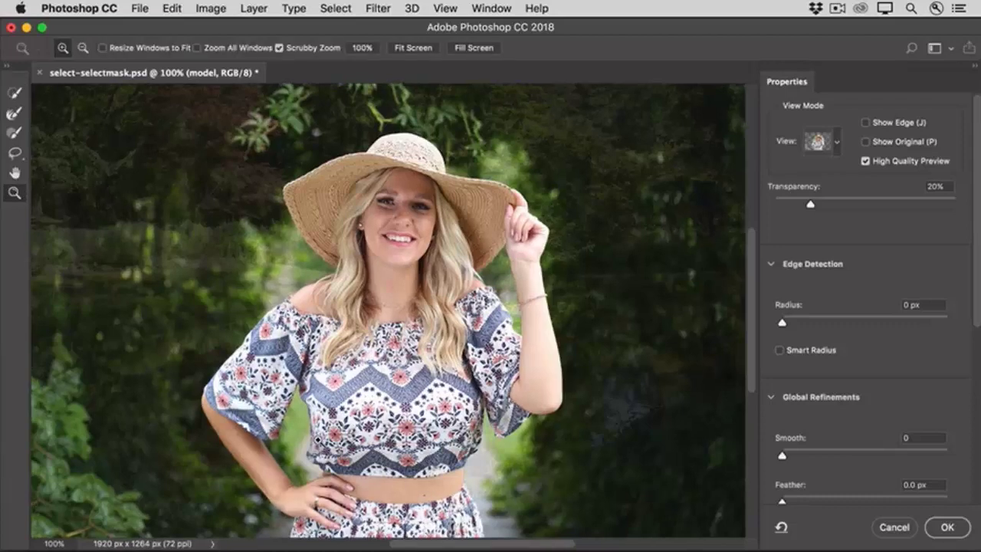
pyautogui.click(320, 441)
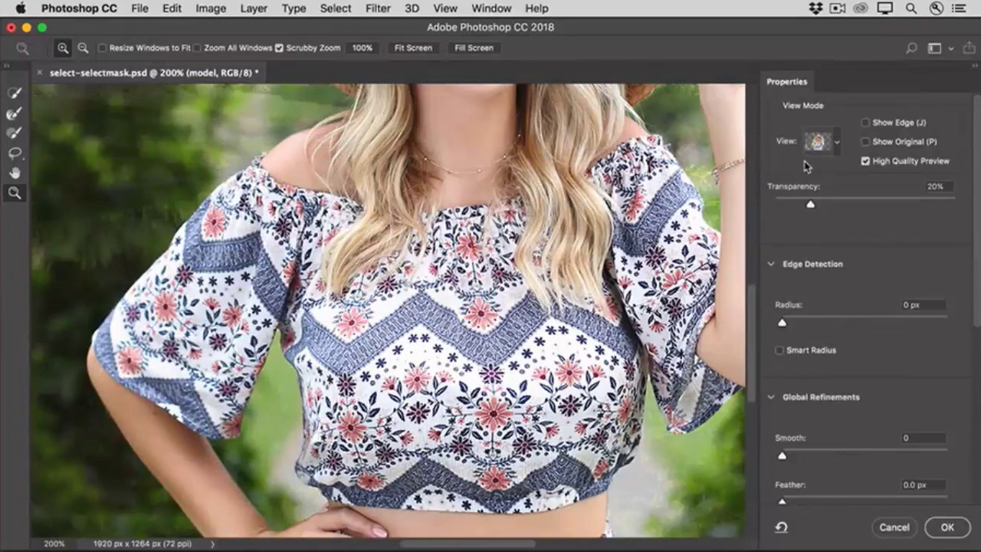
pyautogui.click(839, 145)
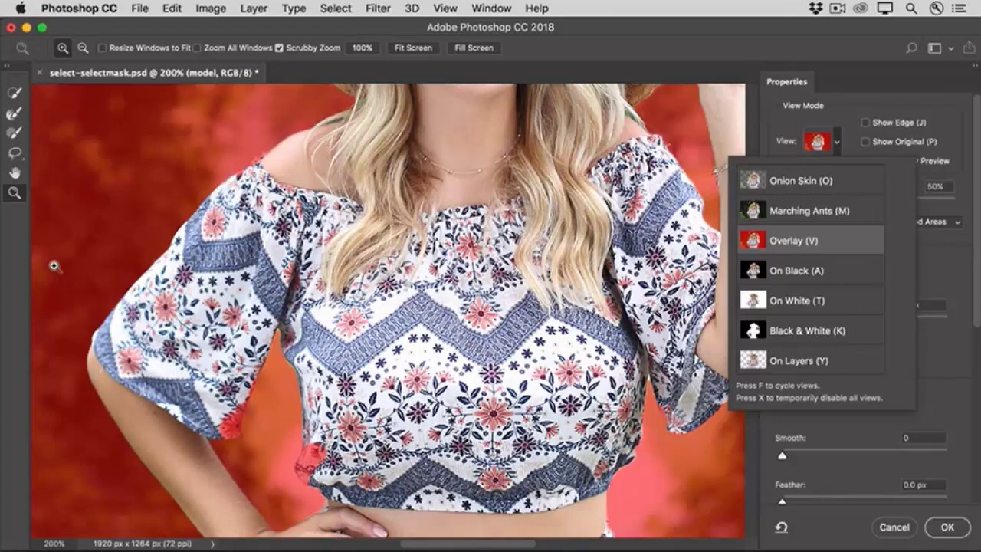
pyautogui.click(17, 221)
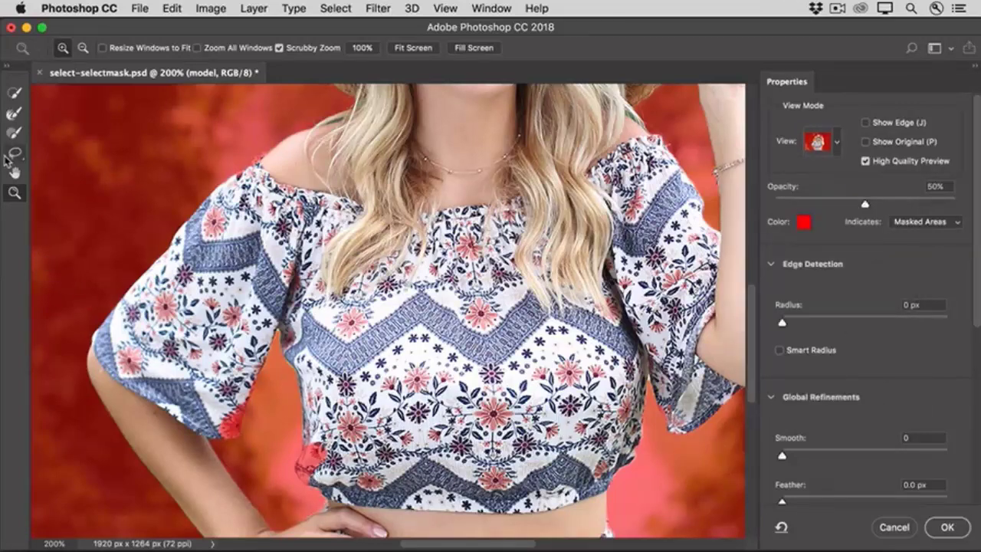
# Quick-select the missed shirt lower-left edge, sleeve edge and shoulder spot, then halve the brush size.
pyautogui.click(16, 93)
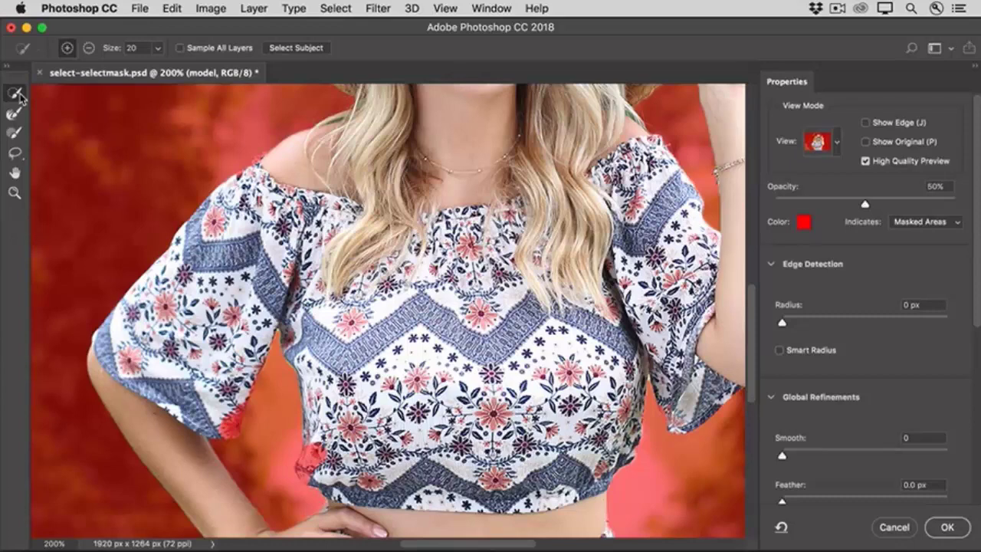
pyautogui.moveTo(321, 439)
pyautogui.mouseDown()
pyautogui.moveTo(307, 469)
pyautogui.moveTo(316, 440)
pyautogui.mouseUp()
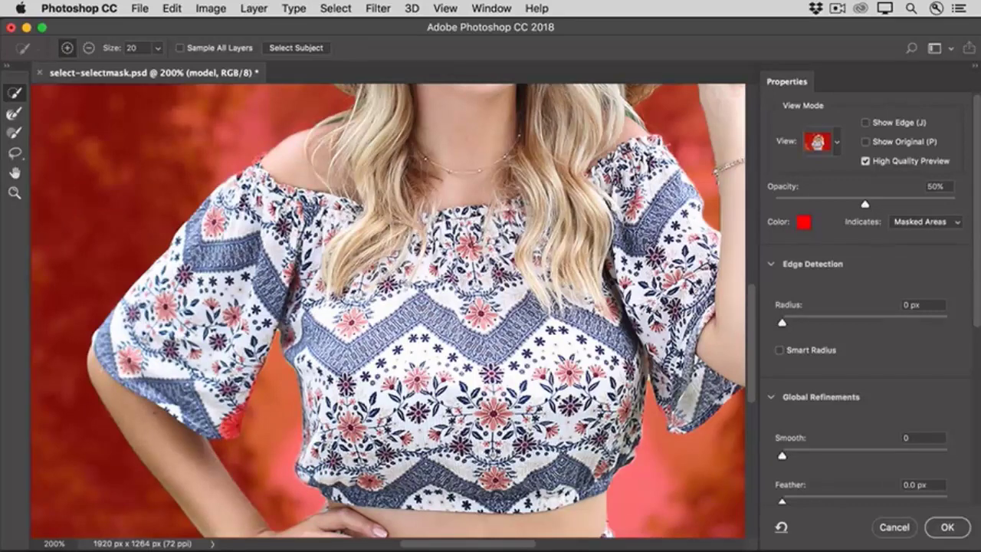
pyautogui.moveTo(232, 423); pyautogui.dragTo(226, 428)
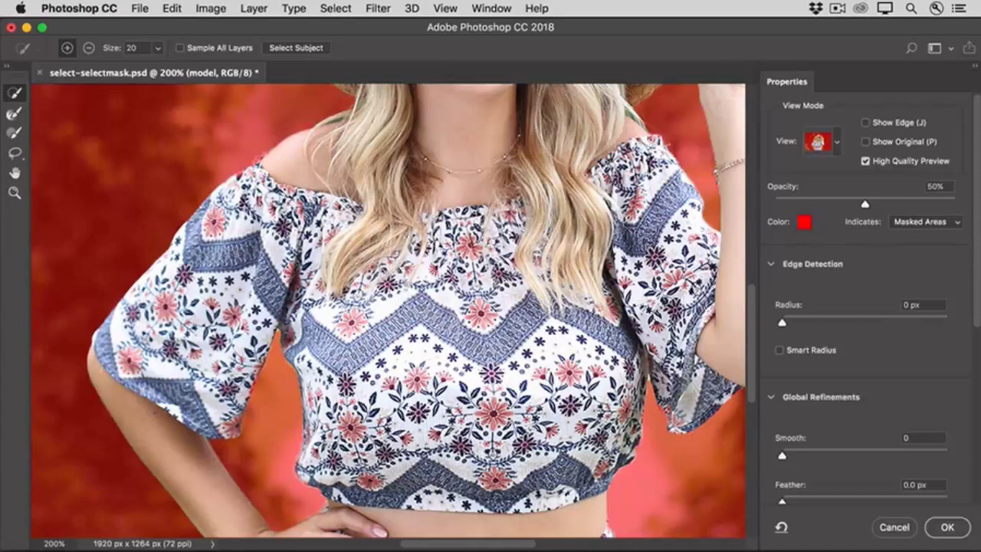
pyautogui.moveTo(264, 160); pyautogui.dragTo(261, 167)
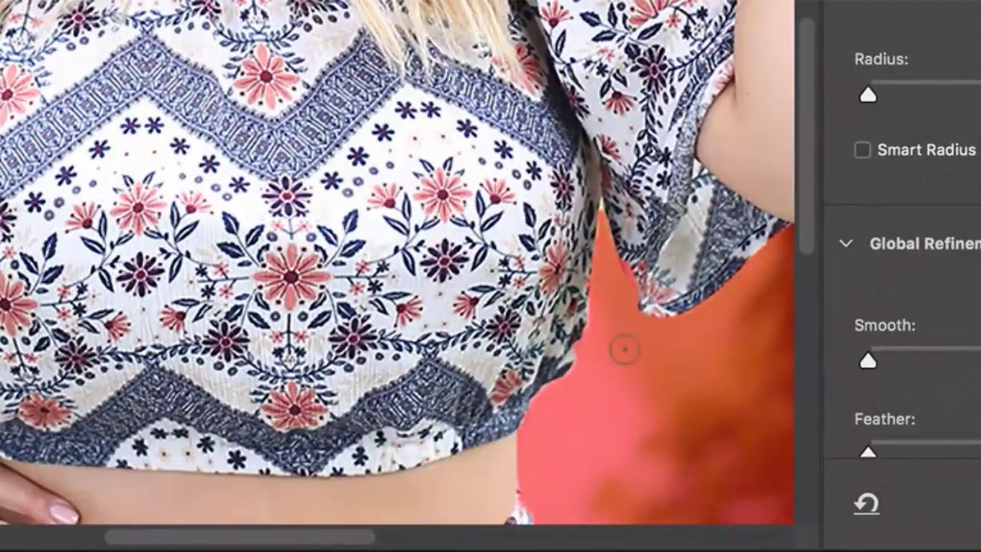
pyautogui.press('[')
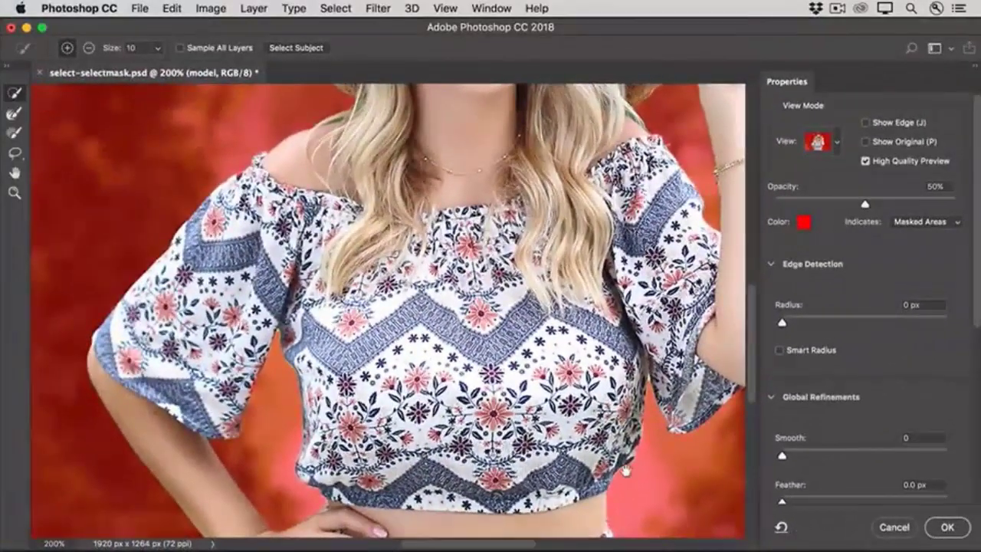
pyautogui.scroll(1, 389, 311)
pyautogui.scroll(-10, 388, 311)
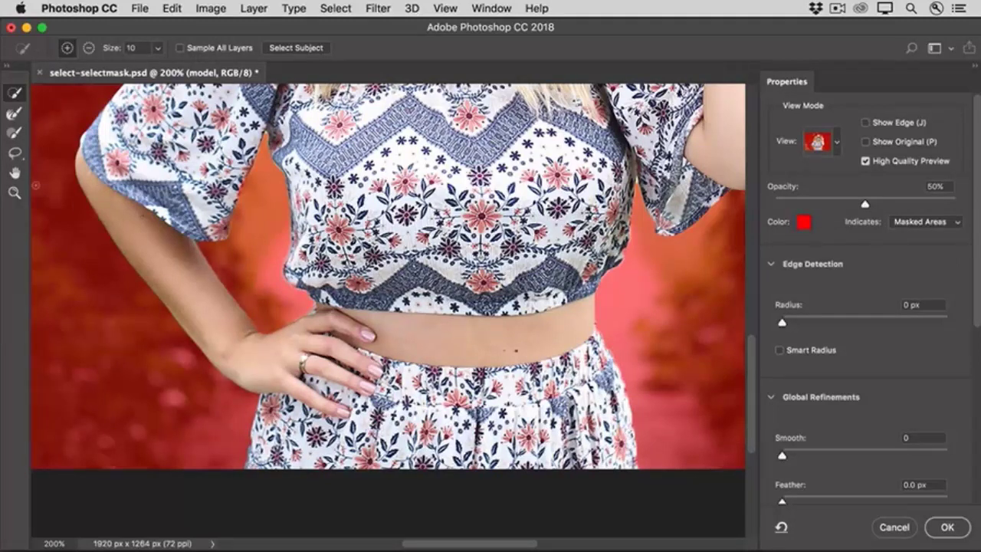
pyautogui.click(16, 134)
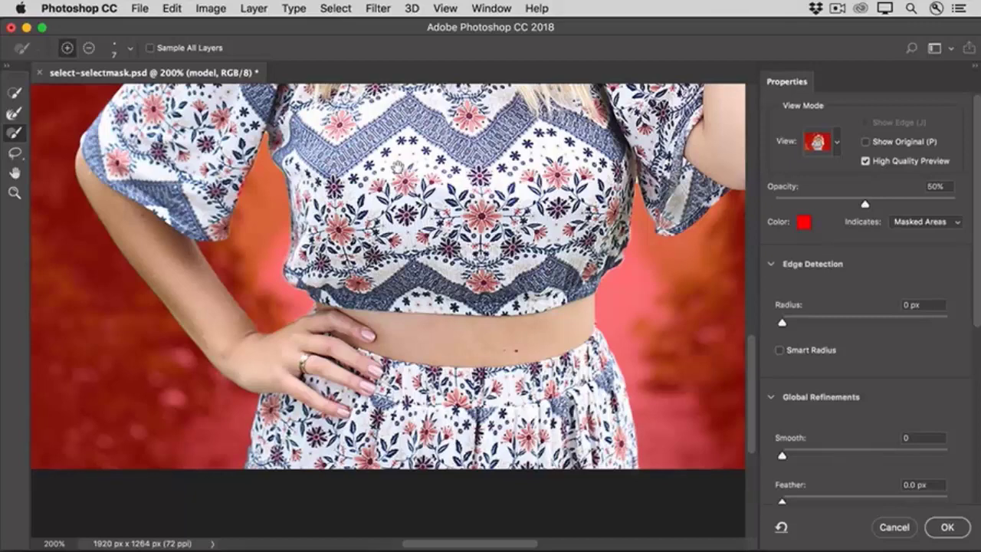
pyautogui.scroll(3, 397, 167)
pyautogui.scroll(8, 392, 269)
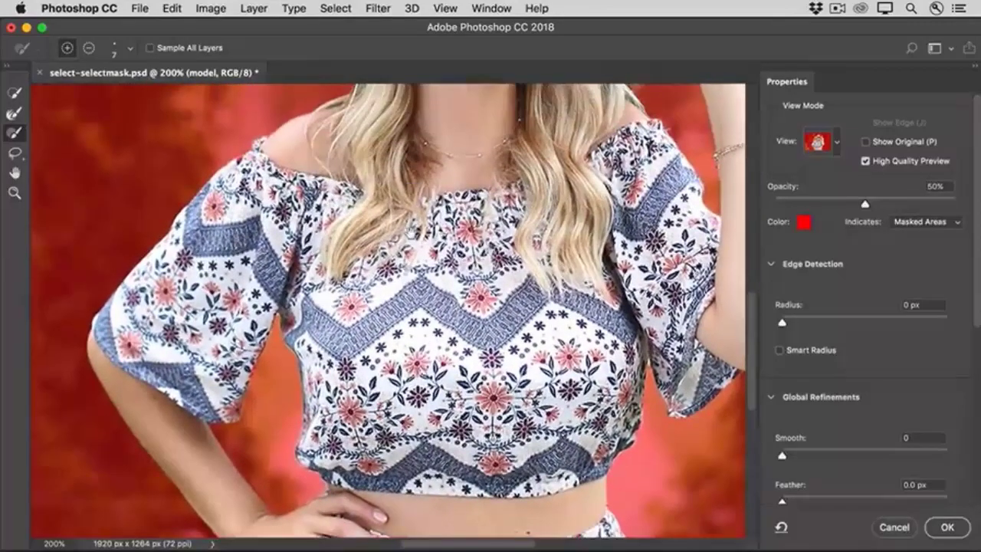
pyautogui.scroll(3, 392, 269)
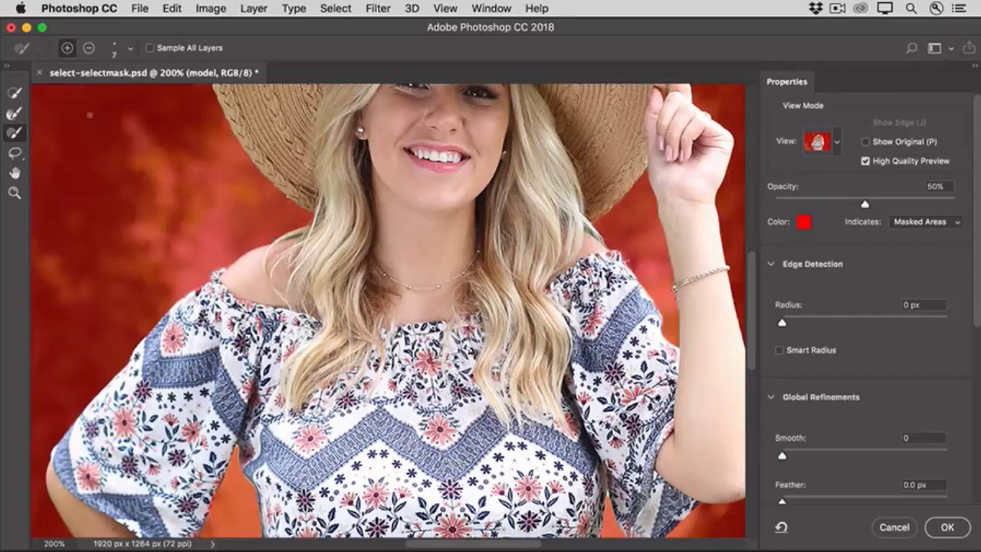
# Pick the Refine Edge Brush and shrink it to 15 px for the hair.
pyautogui.click(13, 116)
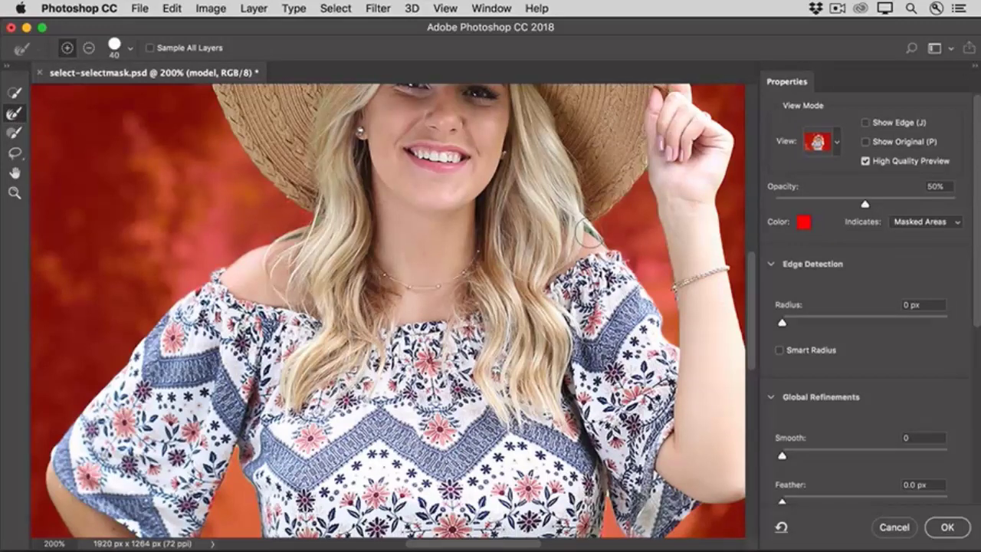
pyautogui.press('[')
pyautogui.press('[')
pyautogui.press('[')
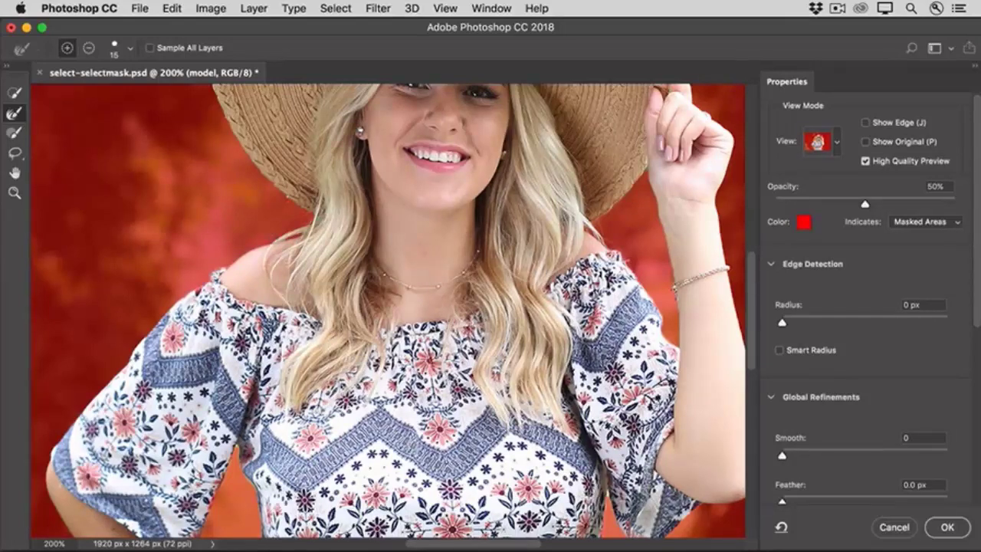
# Switch the view mode to On Layers over the pond and fit the whole image on screen.
pyautogui.click(837, 144)
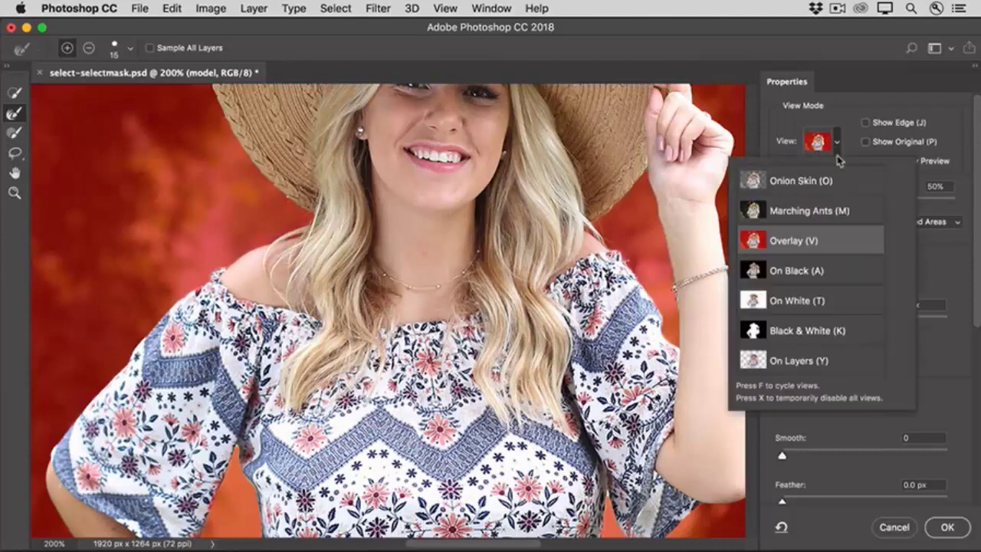
pyautogui.click(805, 366)
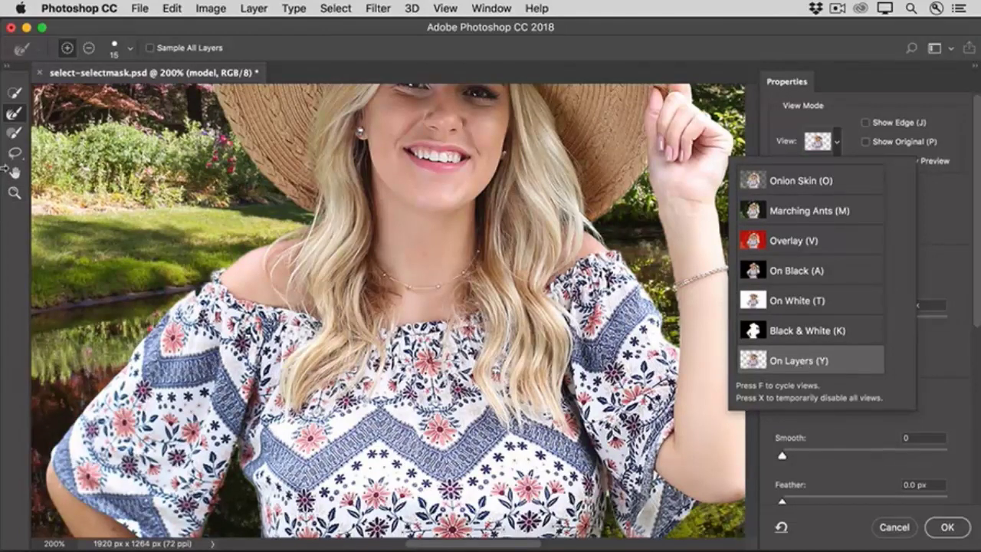
pyautogui.doubleClick(16, 177)
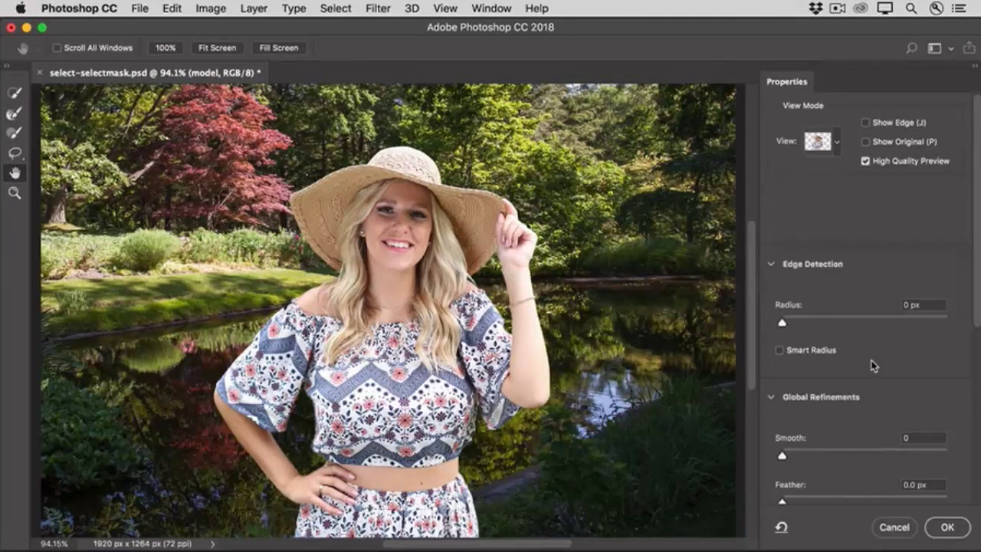
# Under Global Refinements, set Smooth to 9 and Contrast to 26%.
pyautogui.moveTo(977, 305); pyautogui.dragTo(979, 452)
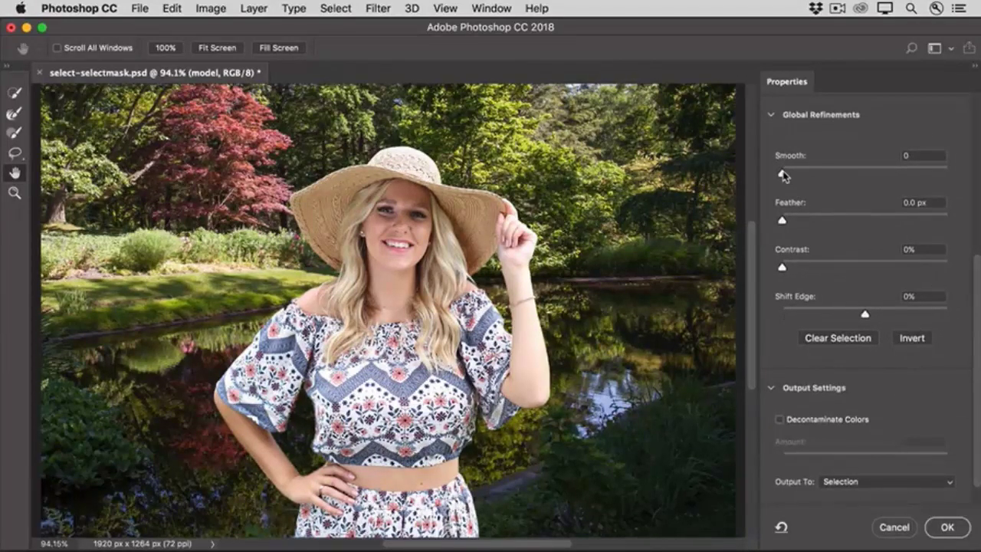
pyautogui.moveTo(783, 176); pyautogui.dragTo(799, 177)
pyautogui.moveTo(783, 269); pyautogui.dragTo(827, 274)
# Output to New Layer with Layer Mask and confirm, creating the 'model copy' layer.
pyautogui.click(905, 486)
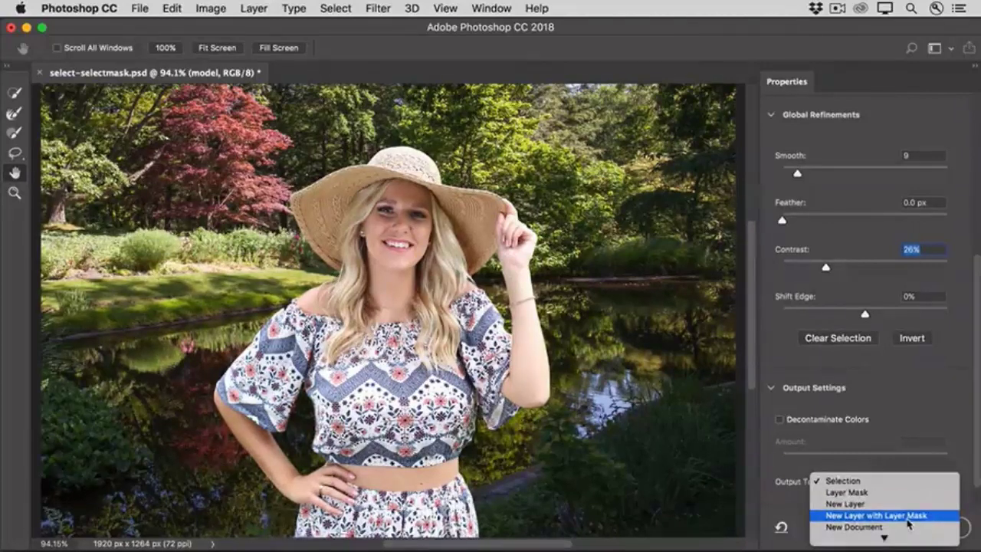
pyautogui.click(908, 519)
pyautogui.click(947, 527)
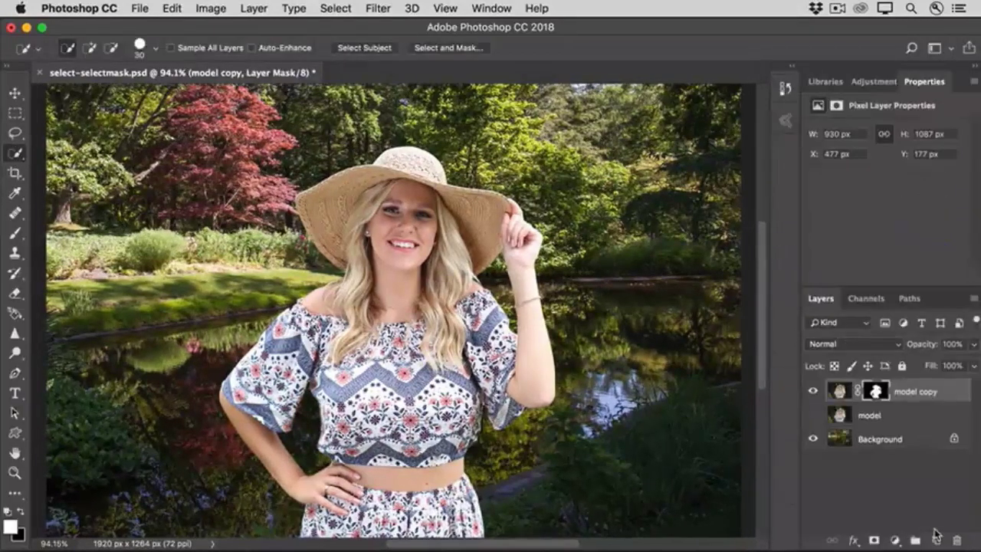